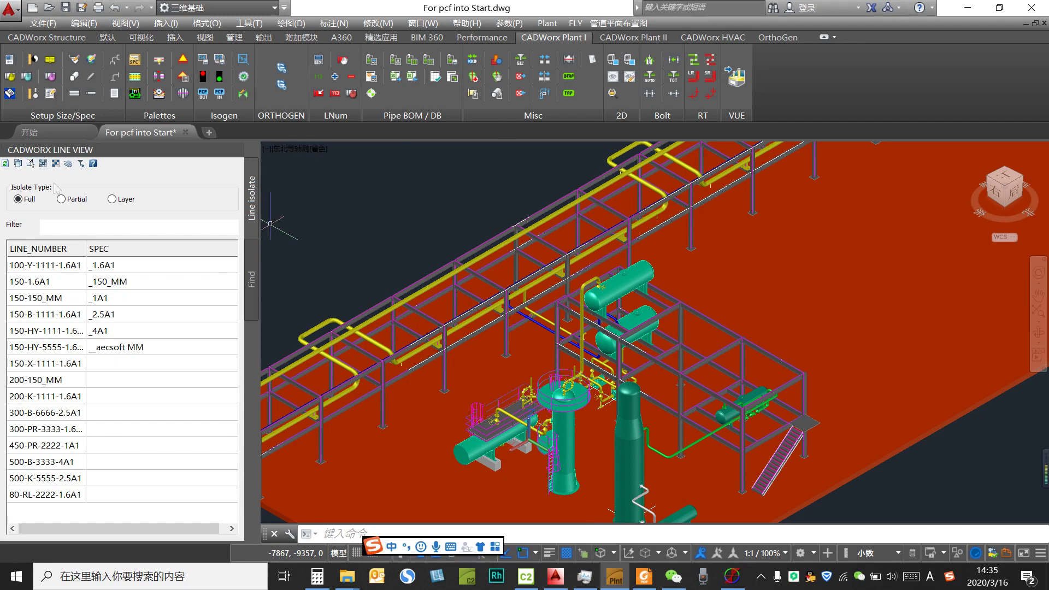
Isolate the 150-HY-1111 pipeline in full by picking one of its components in the plant model
left_click(30, 164)
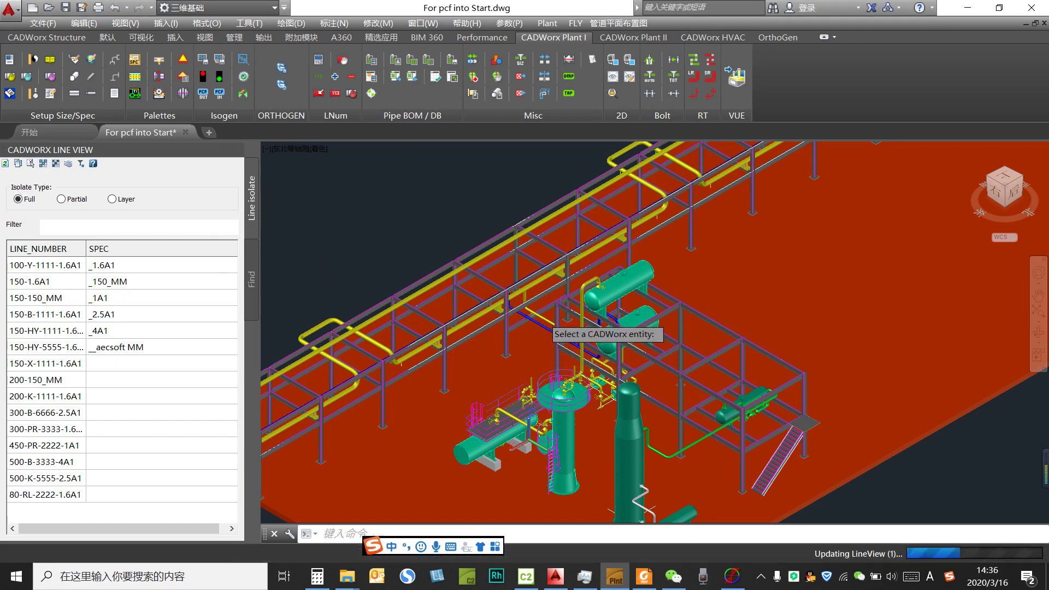
left_click(550, 329)
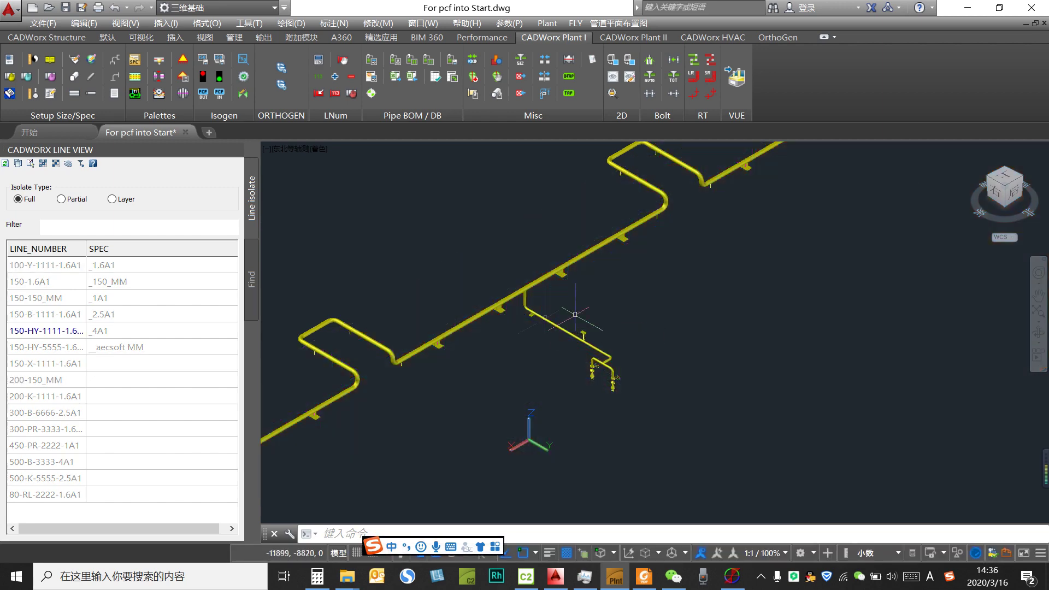
left_click(1009, 190)
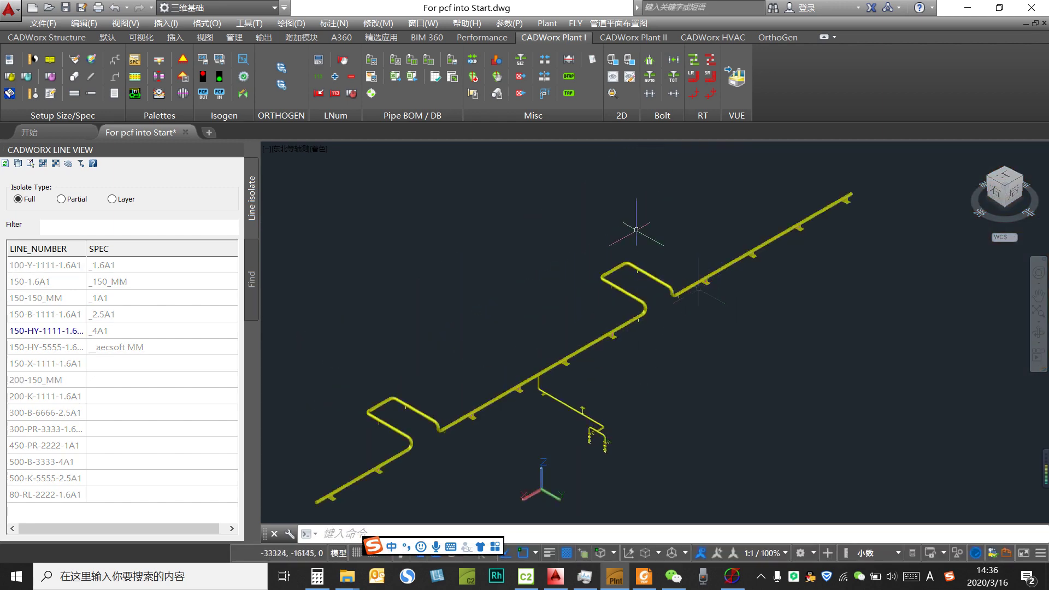
Start a CAESAR II export with the output file For pcf into Start.c2 in the CADWorx Model folder, replacing the existing file
left_click(521, 79)
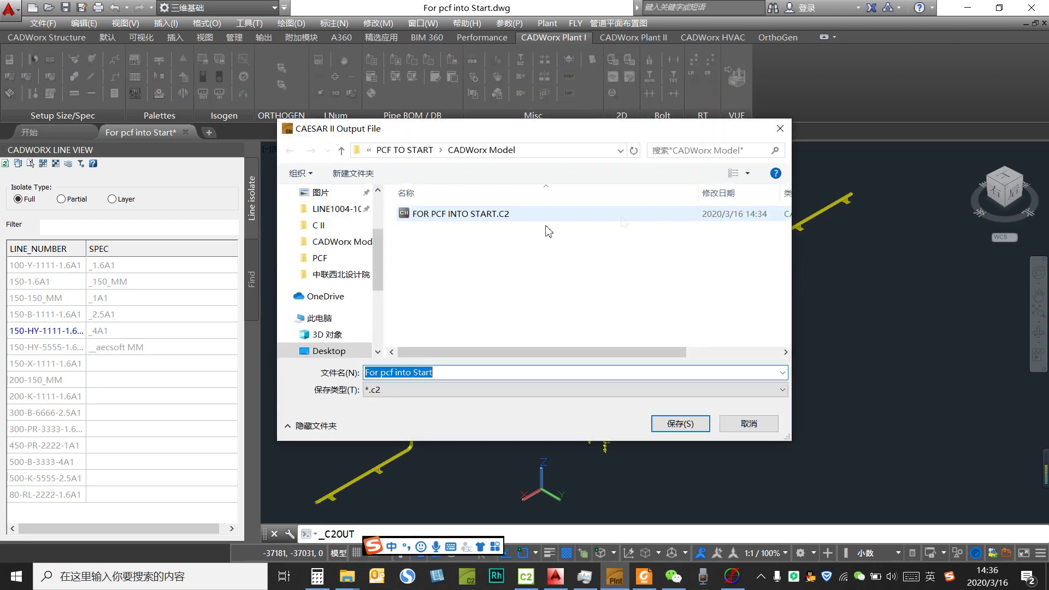
left_click(678, 424)
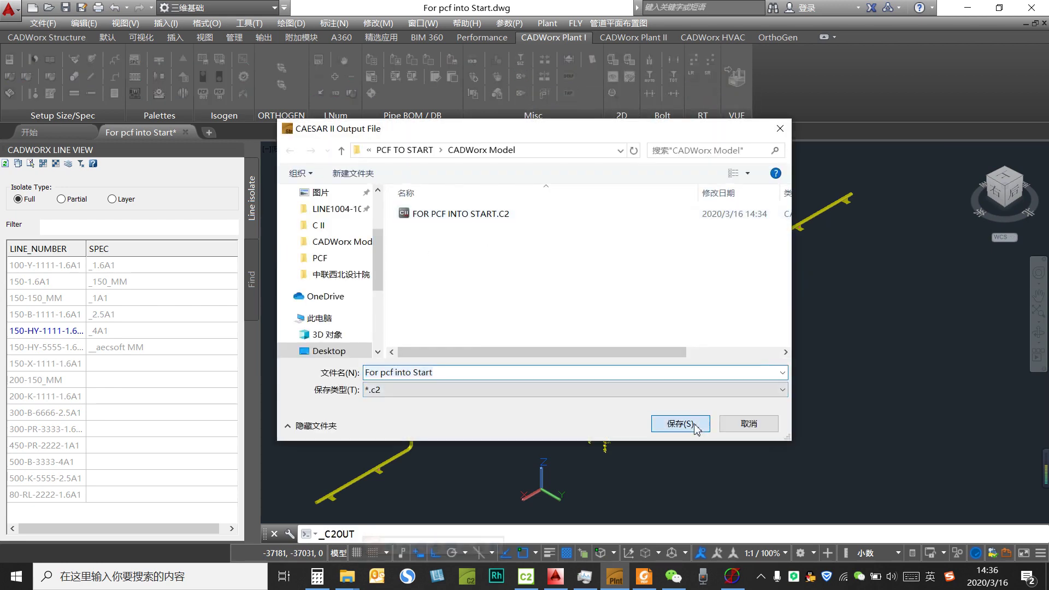
key("Return")
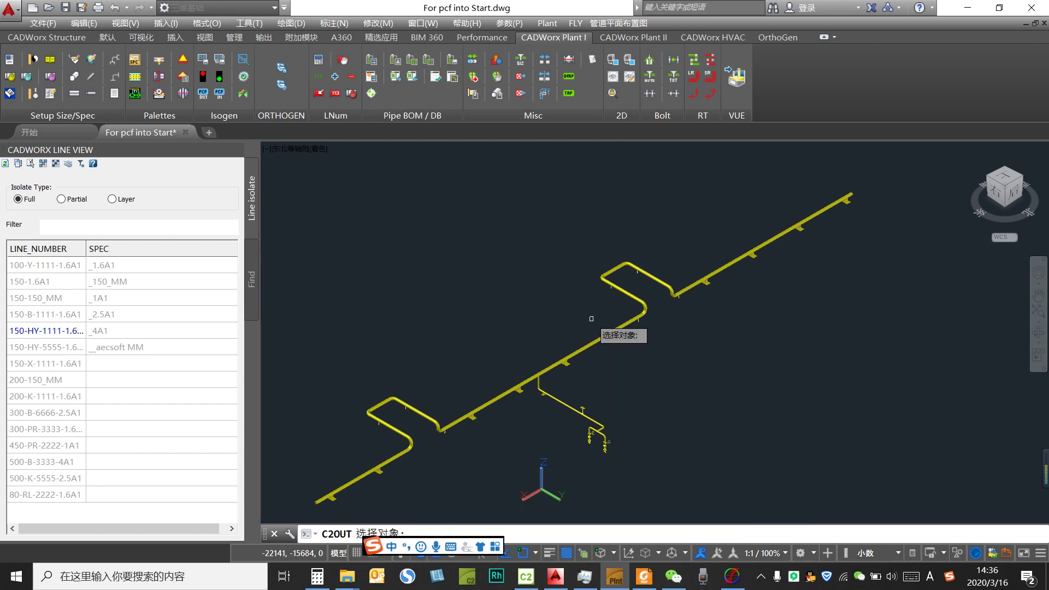
Select the whole isolated pipeline for the CAESAR II export and generate the file without providing start locations
left_click(905, 168)
left_click(277, 522)
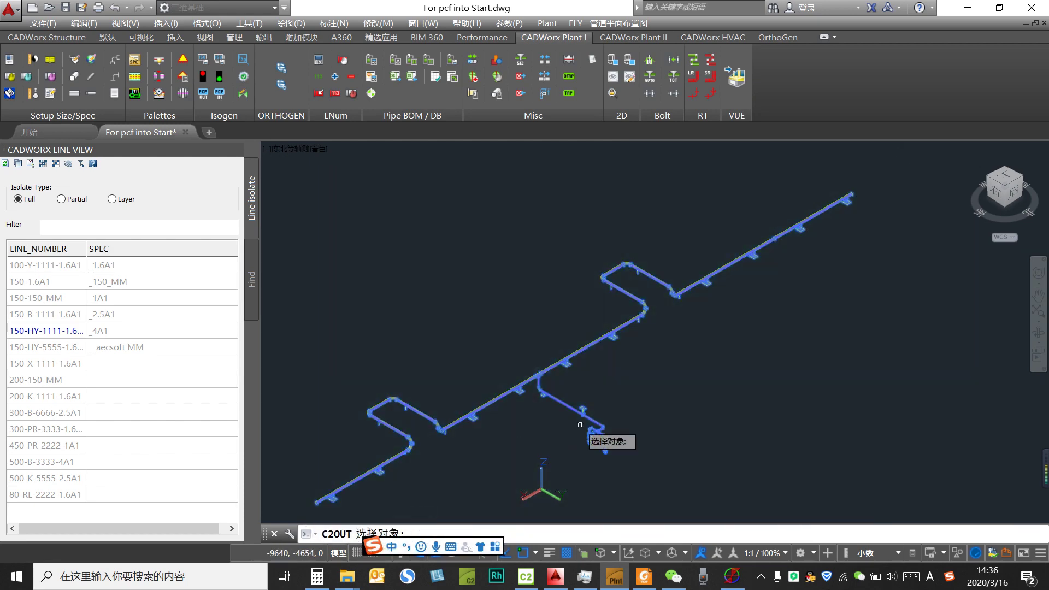
key("Return")
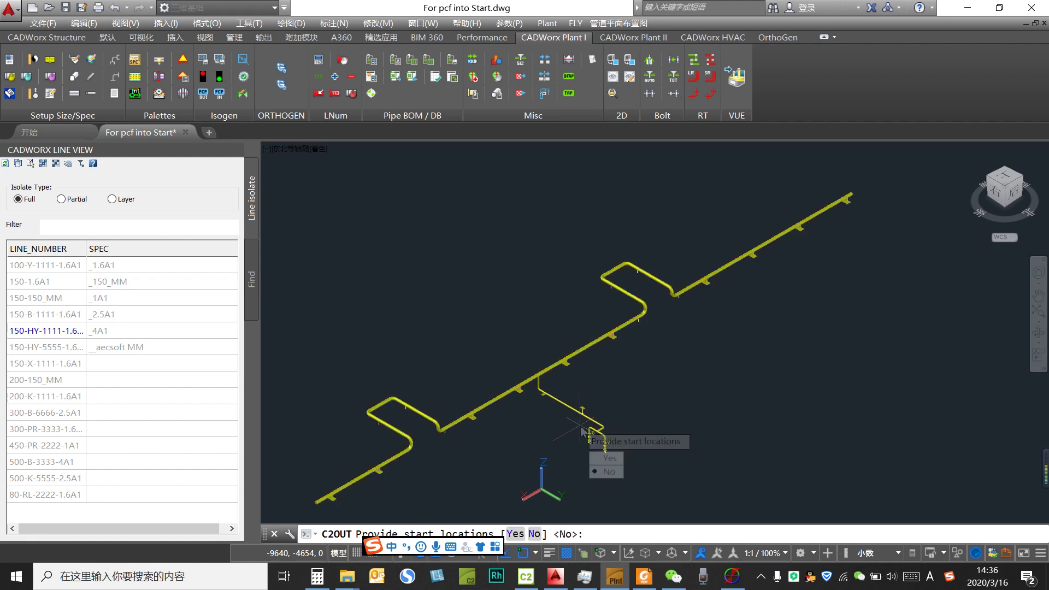
key("Return")
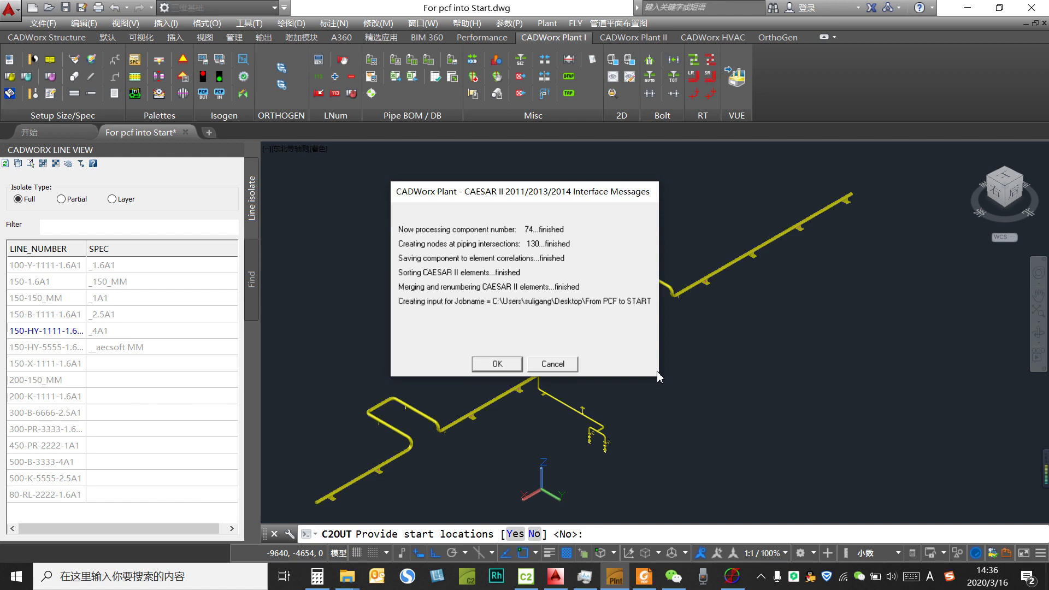
left_click(497, 365)
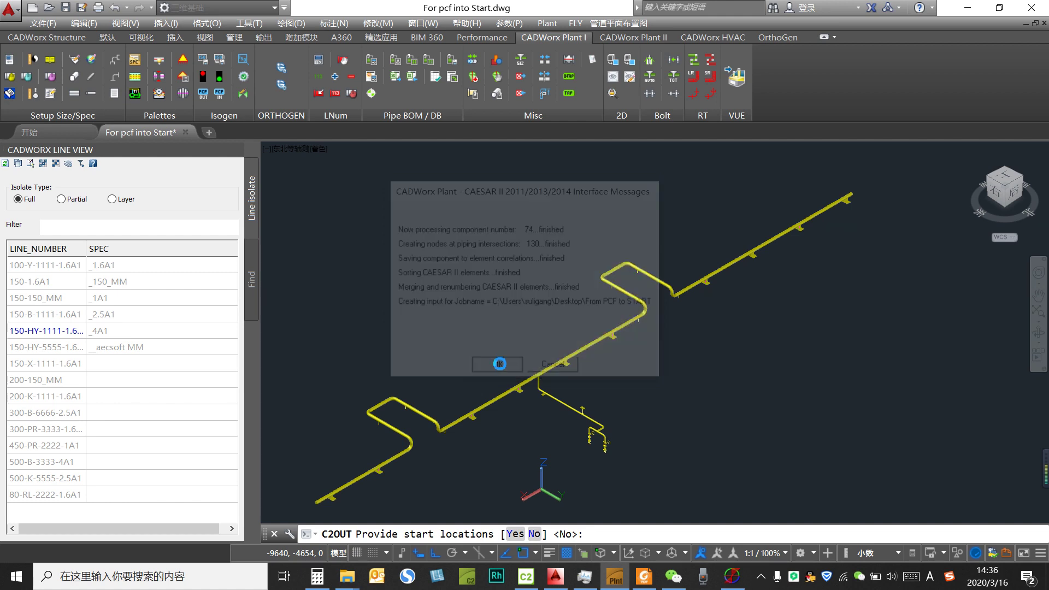
Switch to CAESAR II and open For pcf into Start.C2 from the CADWorx Model folder, accepting the version warning
left_click(534, 579)
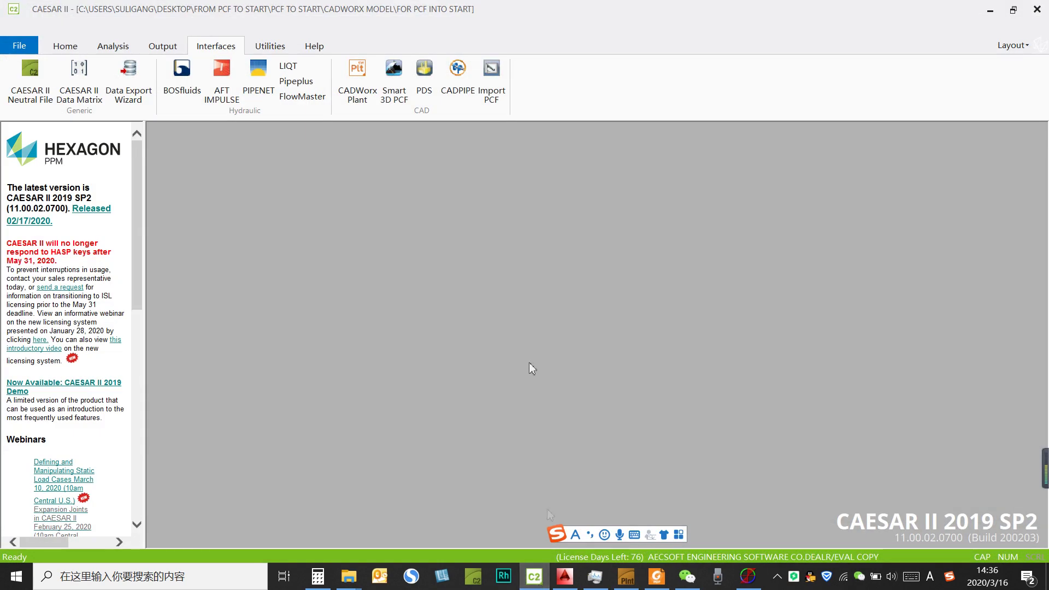
left_click(66, 47)
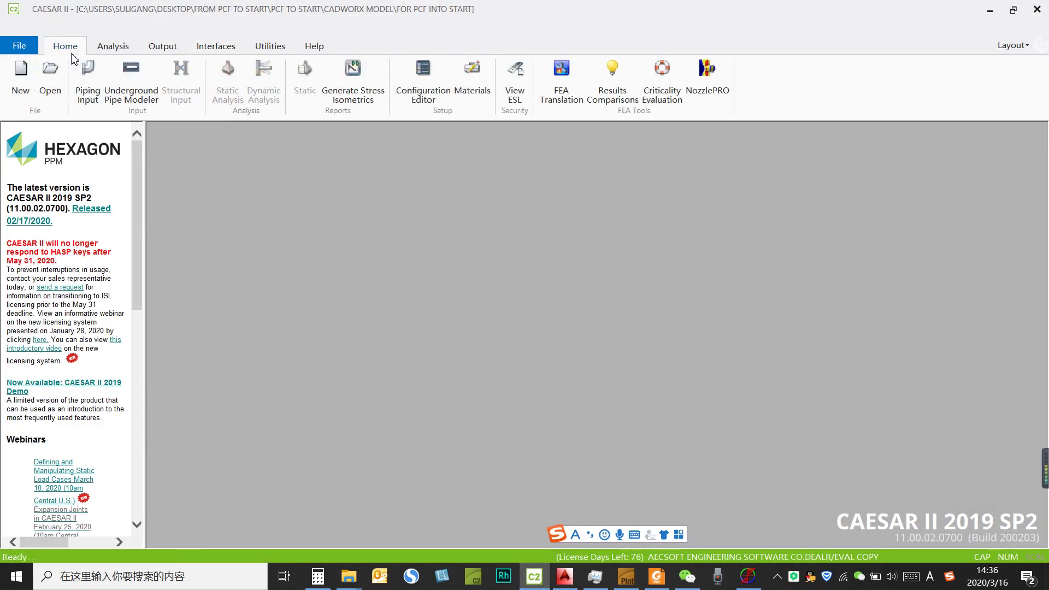
left_click(48, 76)
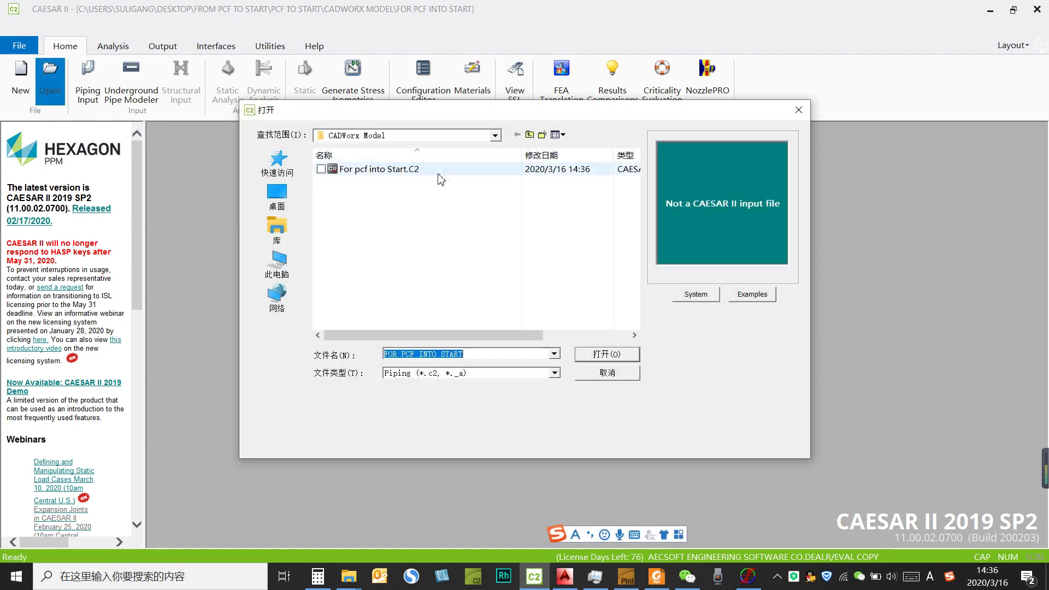
left_click(438, 173)
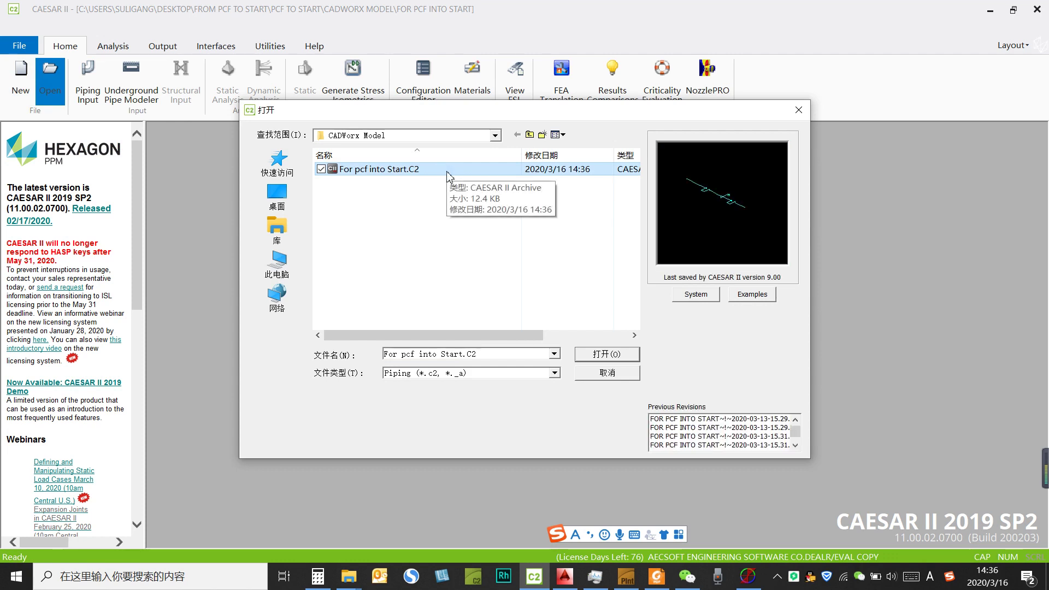
double_click(447, 172)
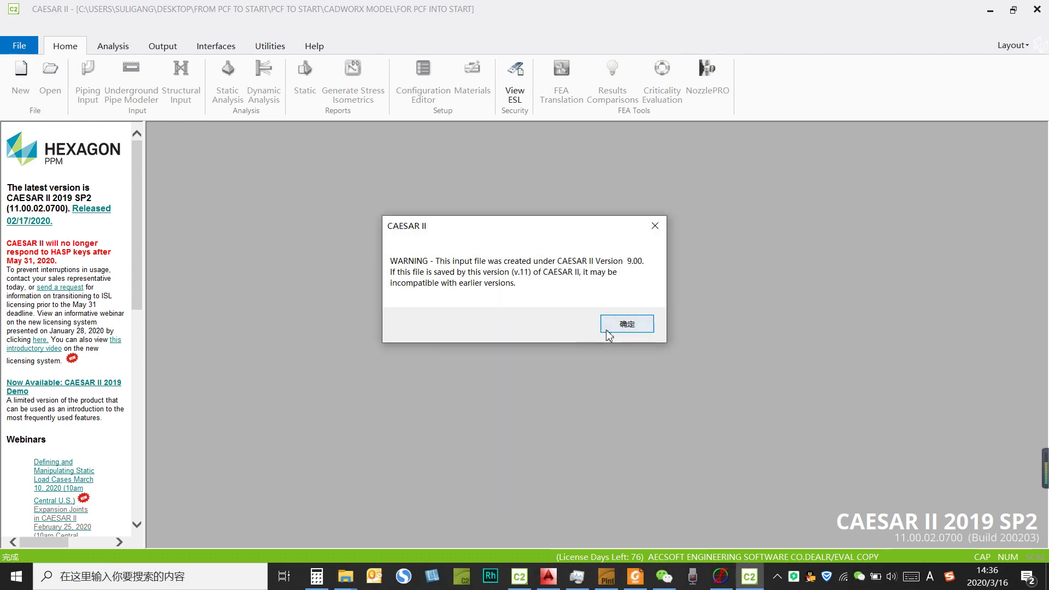
left_click(570, 326)
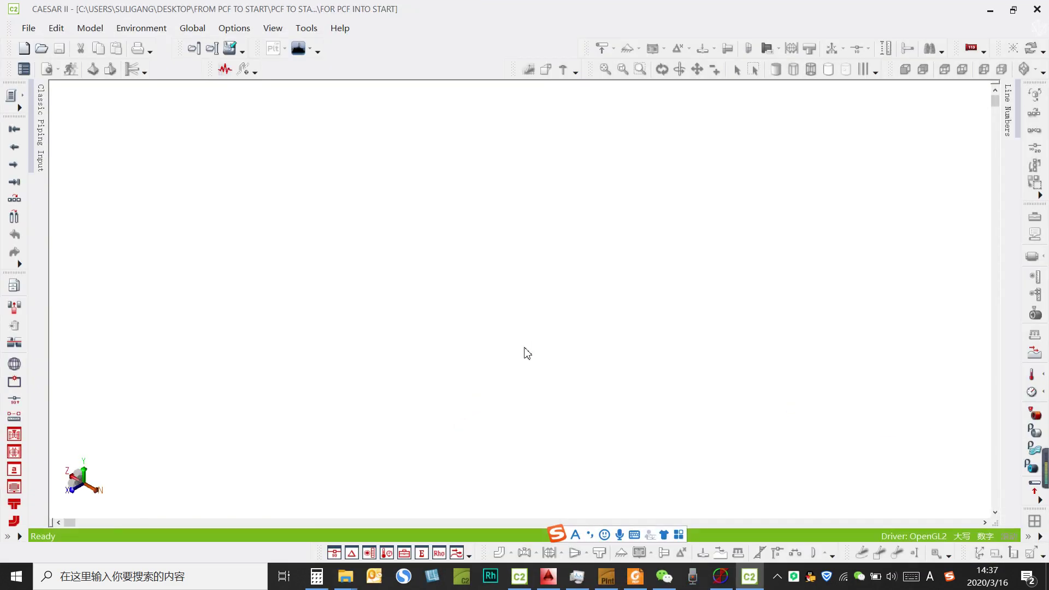
Compare the CAESAR II piping model with the isolated CADWorx pipeline by placing both windows side by side
left_click(1014, 11)
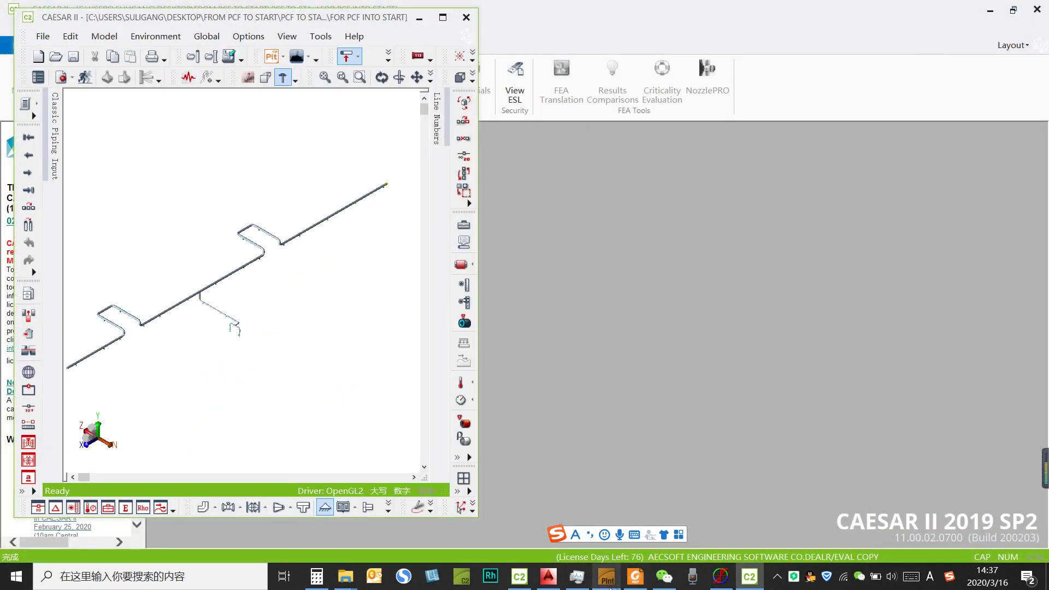
left_click(607, 577)
left_click(1012, 9)
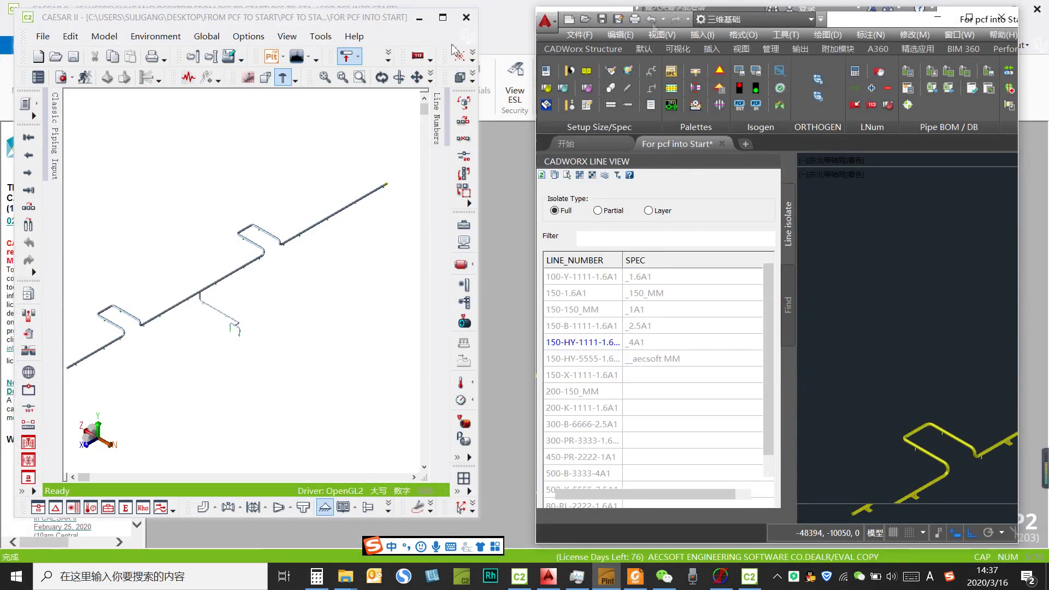
left_click(777, 178)
scroll(776, 273, "down", 3)
middle_click_drag(781, 284, 727, 321)
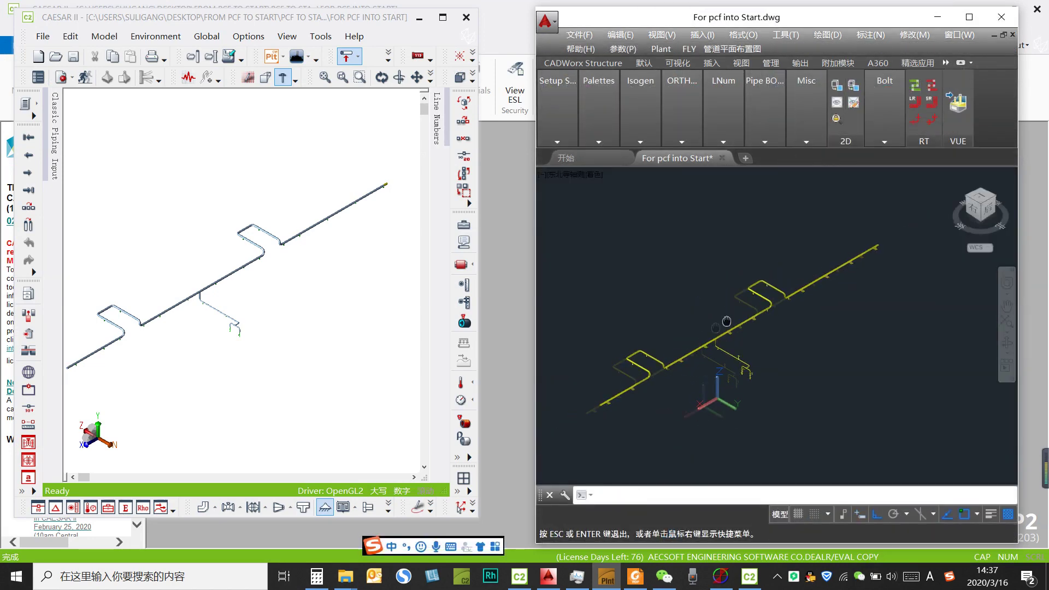
left_click_drag(727, 322, 751, 309)
key("Escape")
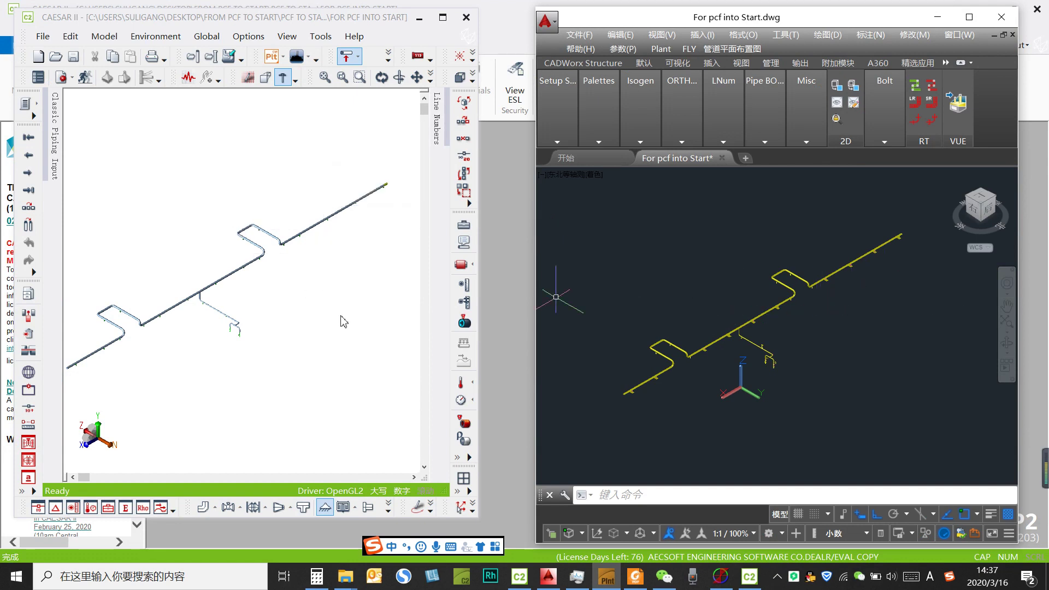
left_click(937, 16)
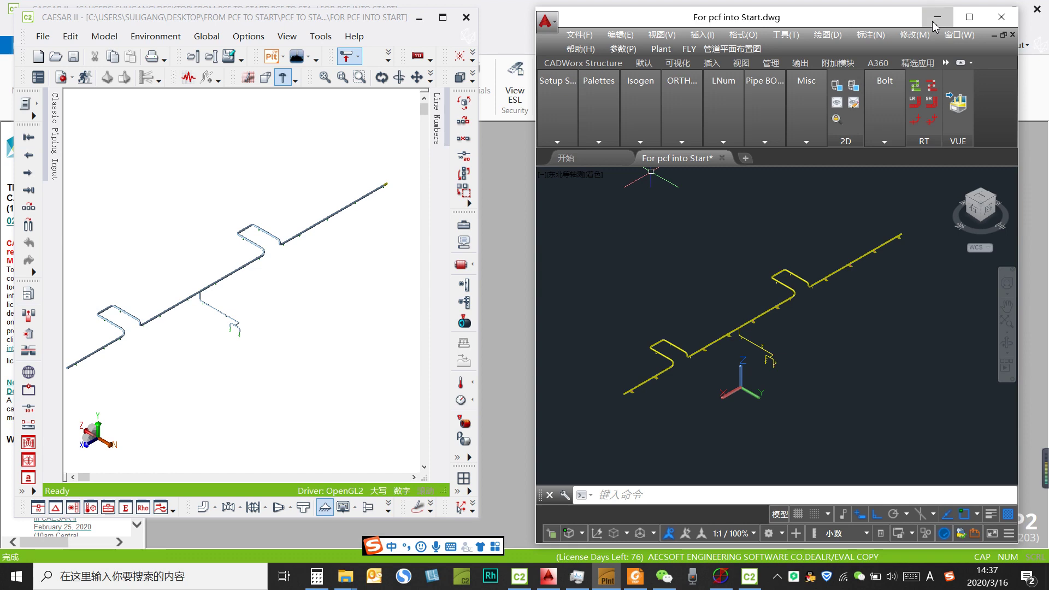
left_click(443, 17)
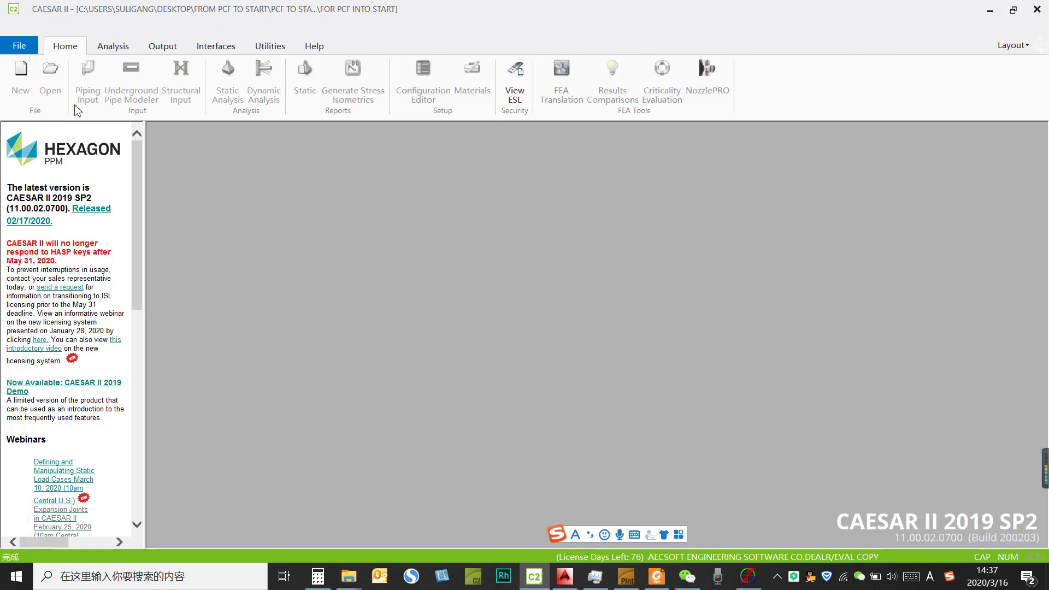
Convert the CAESAR II input file FOR PCF INTO START._A to a neutral file and decline another conversion
left_click(216, 46)
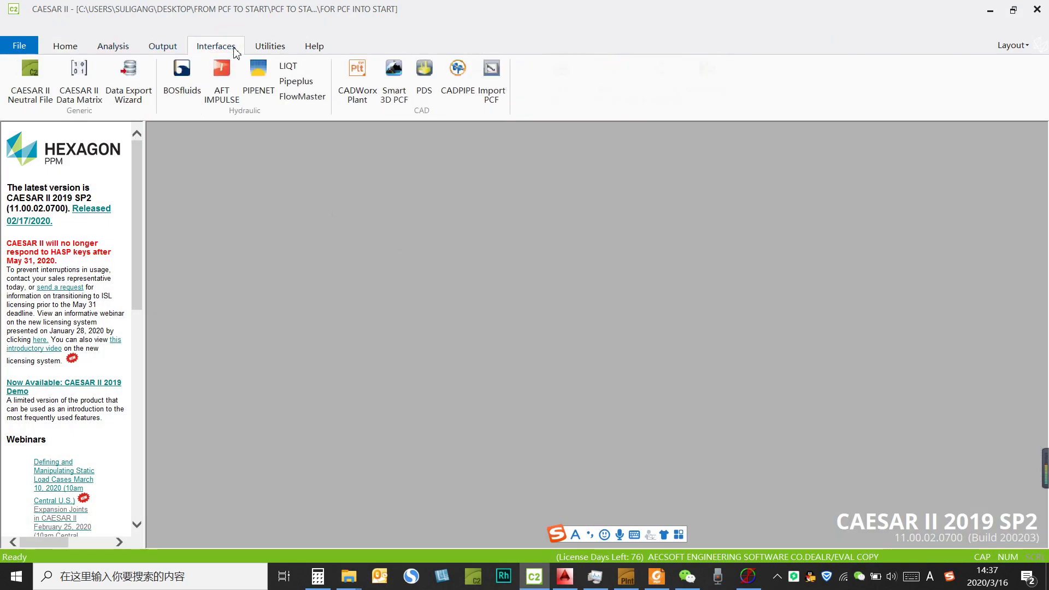
left_click(32, 82)
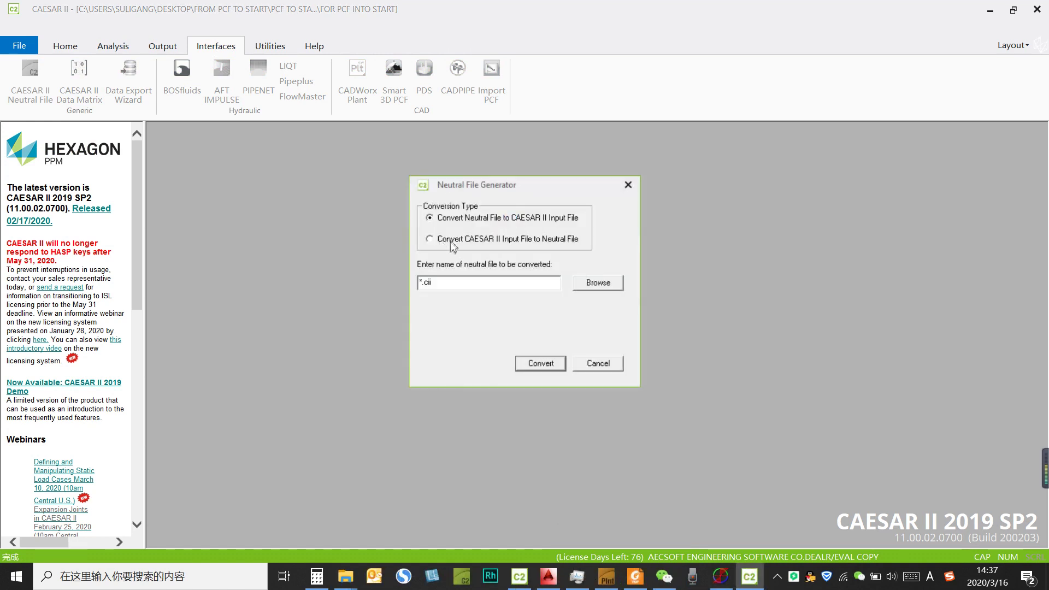
left_click(435, 241)
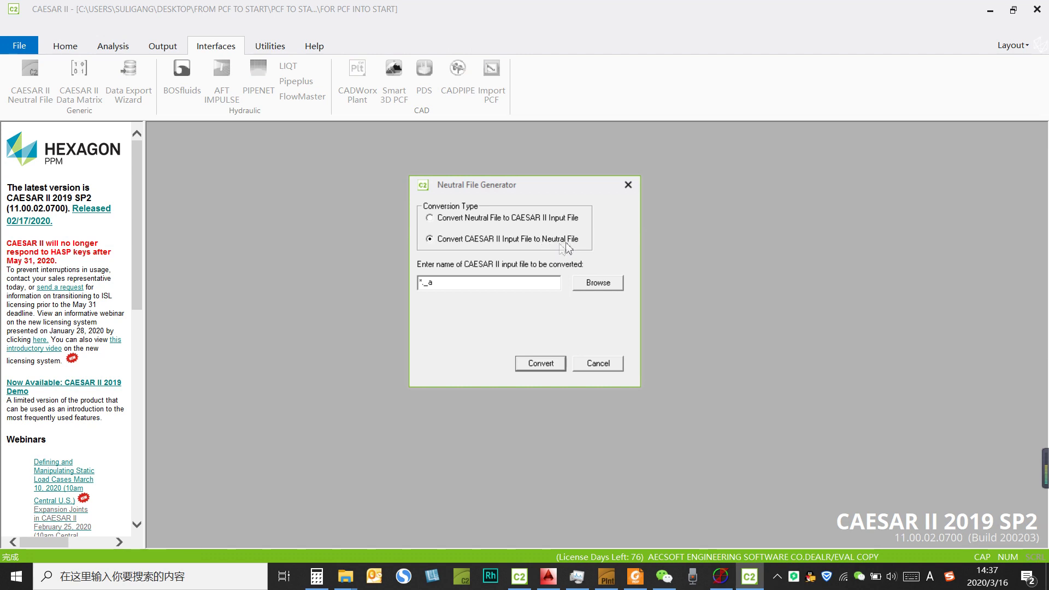
left_click(587, 284)
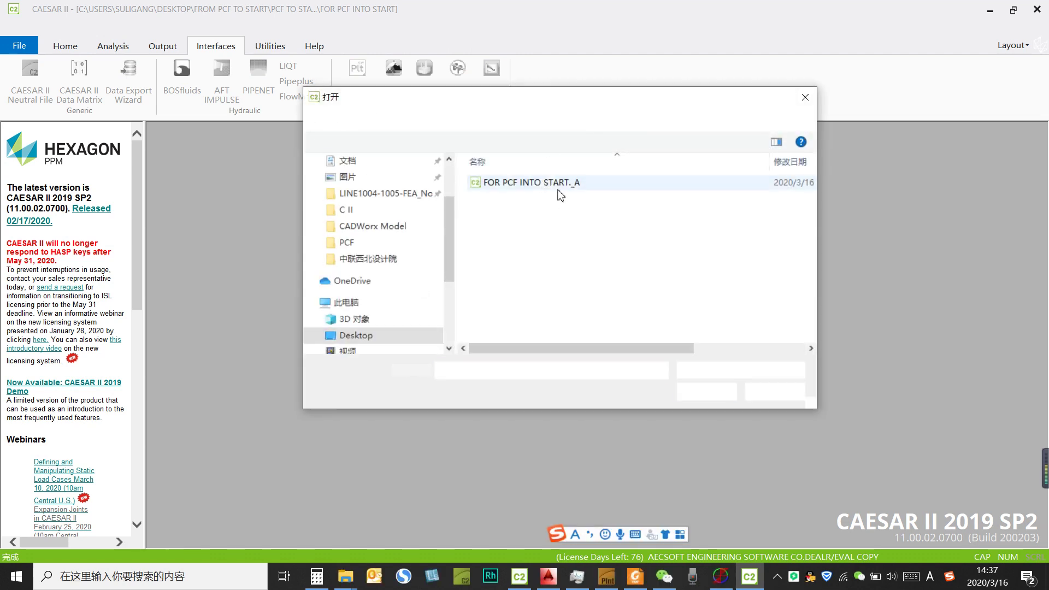
double_click(547, 183)
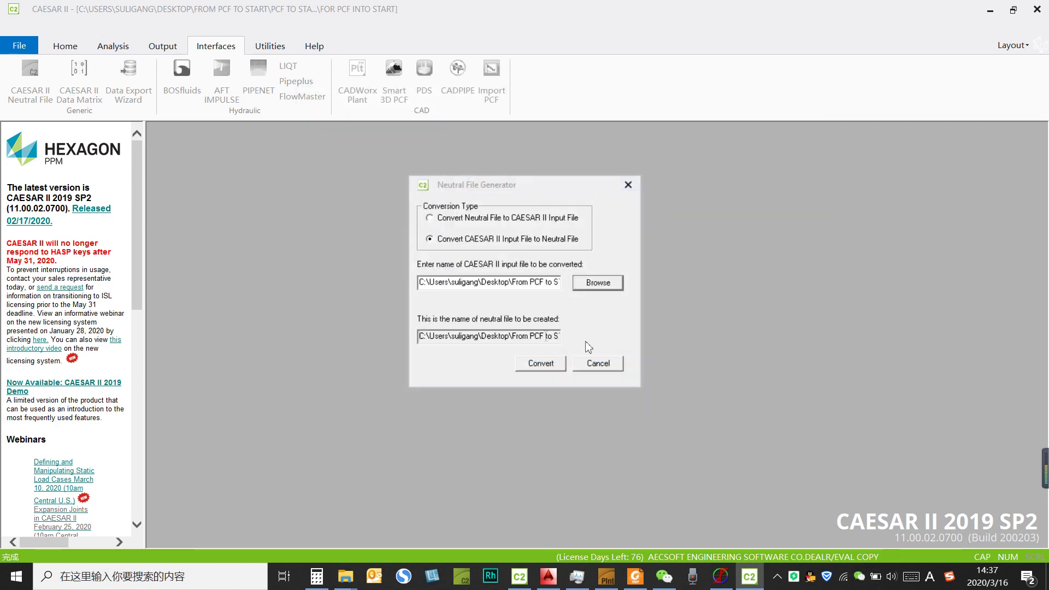
left_click(550, 365)
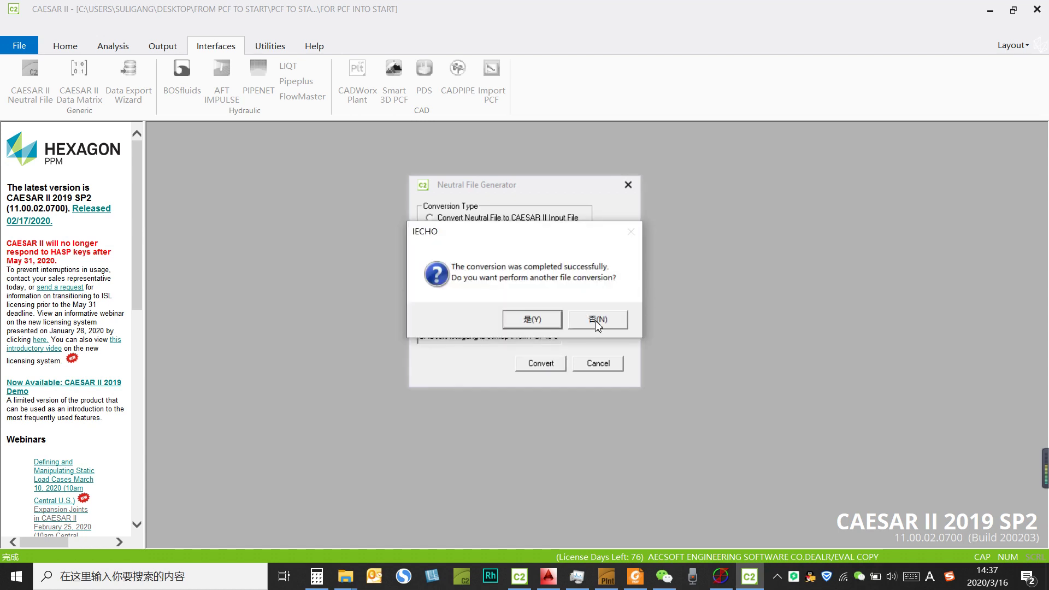
left_click(597, 321)
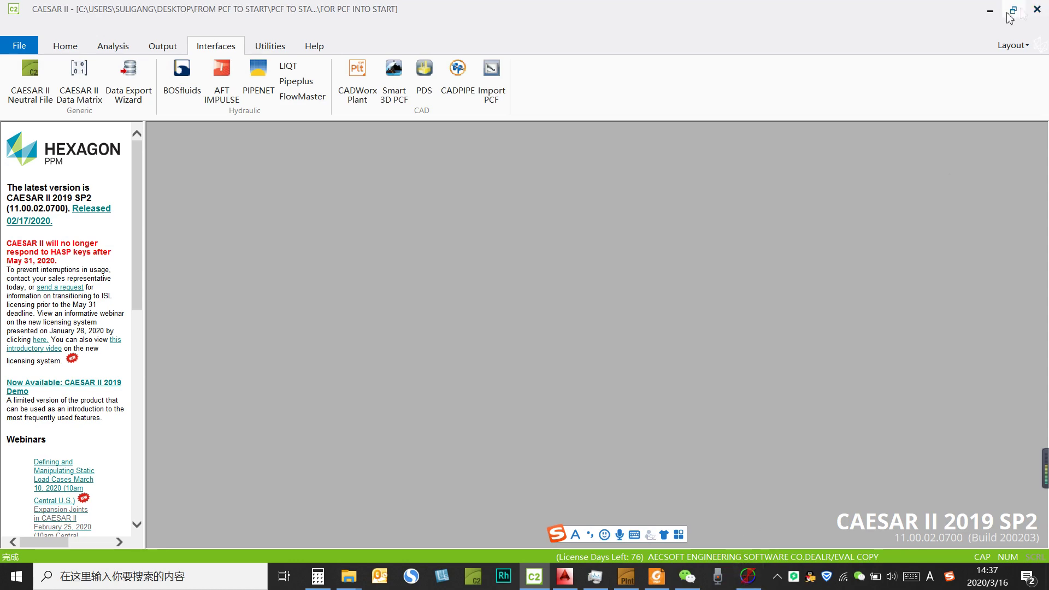
Switch to PASS/Start-Prof and open FOR PCF INTO START-TOnly.CII from the C II folder as a Caesar II Neutral Format file
left_click(990, 9)
left_click(748, 576)
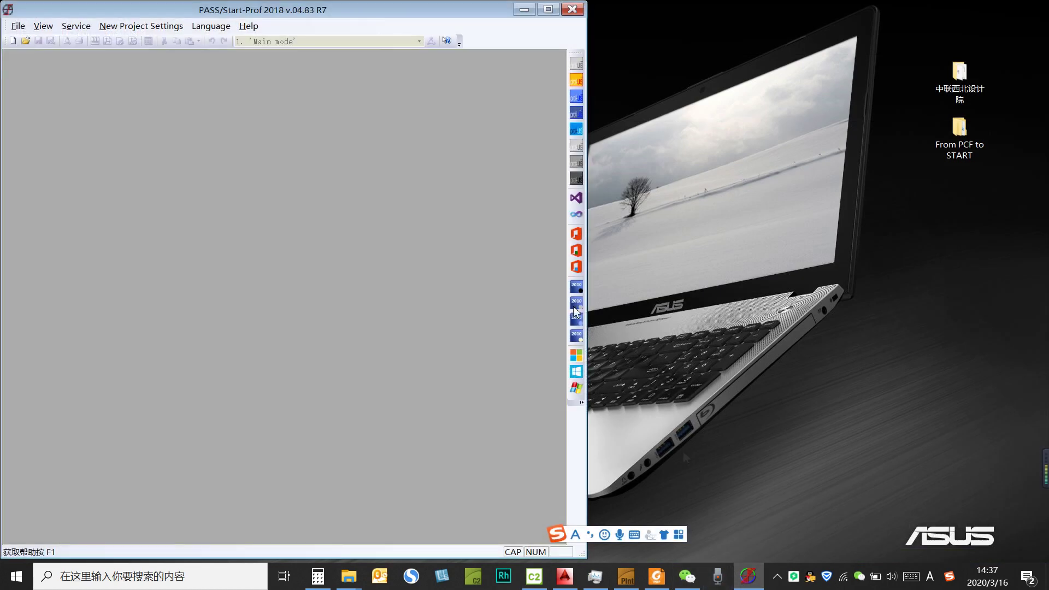
left_click(26, 41)
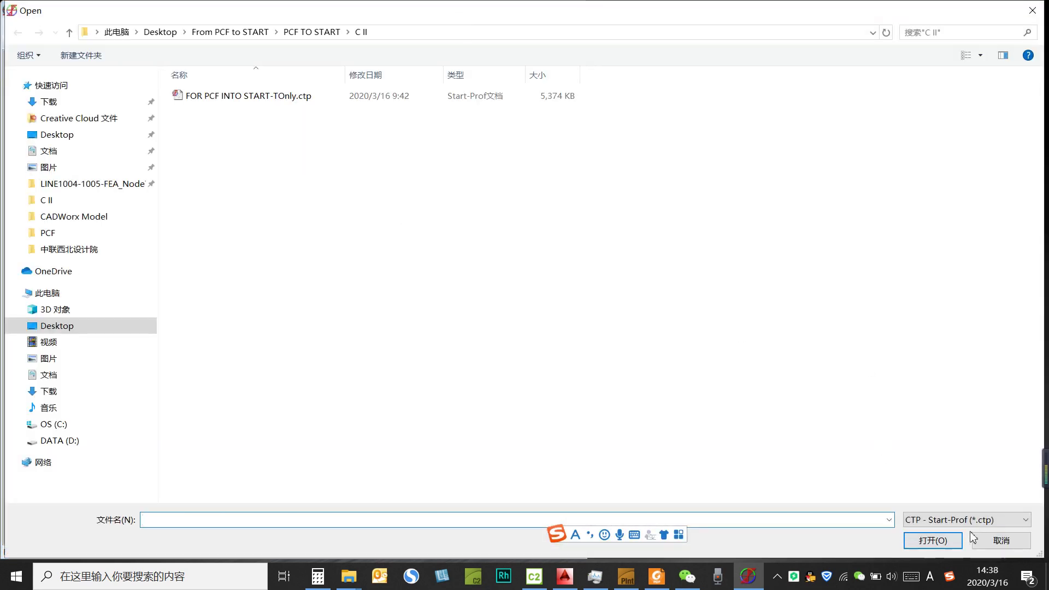
left_click(970, 521)
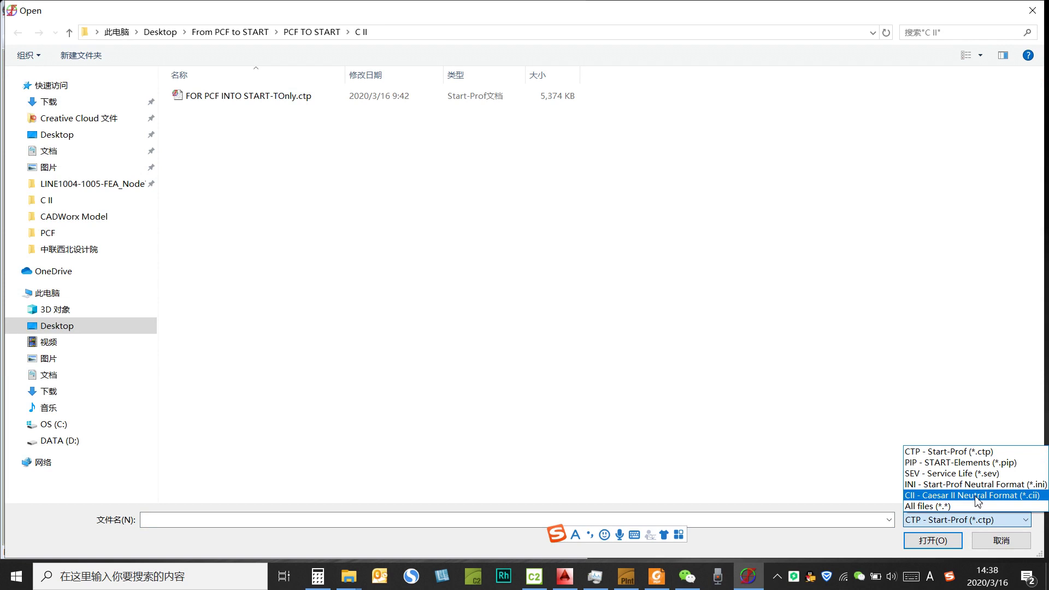
left_click(978, 496)
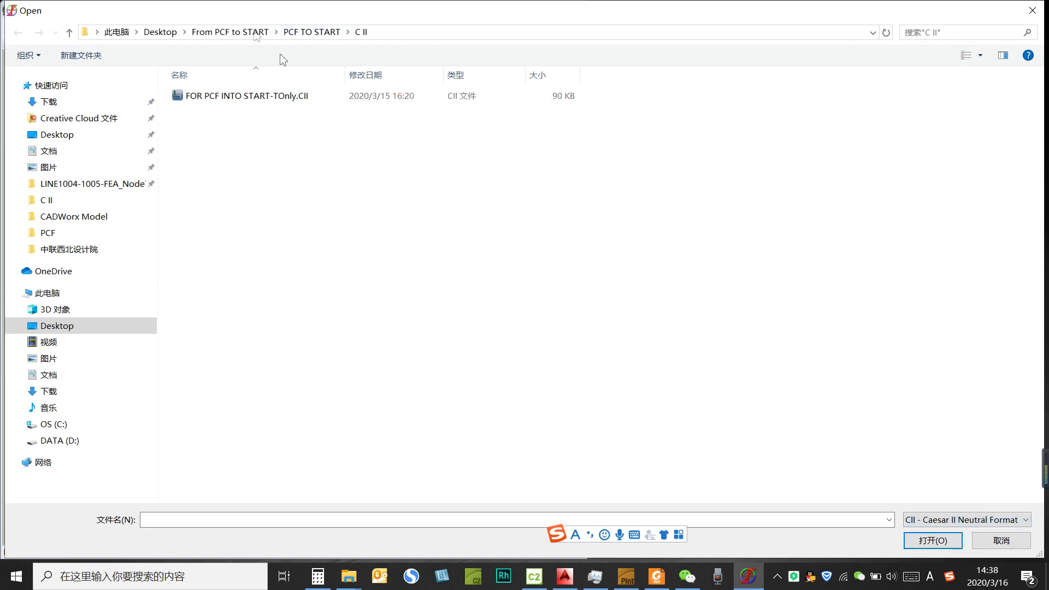
left_click(285, 101)
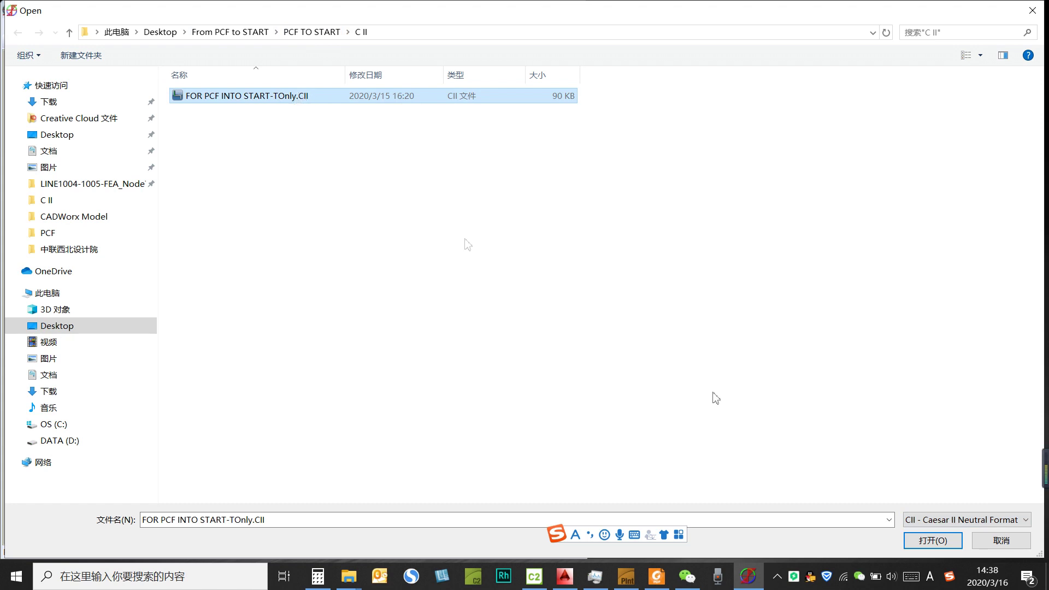
left_click(934, 541)
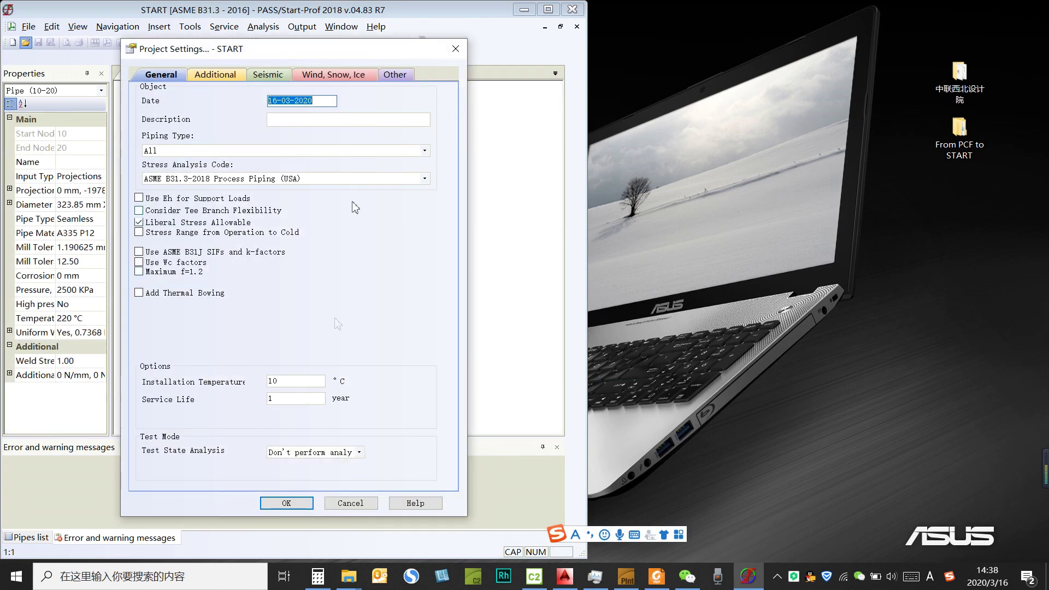
Set the project's installation temperature to 20 °C and its service life to 20 years
double_click(306, 381)
type("2")
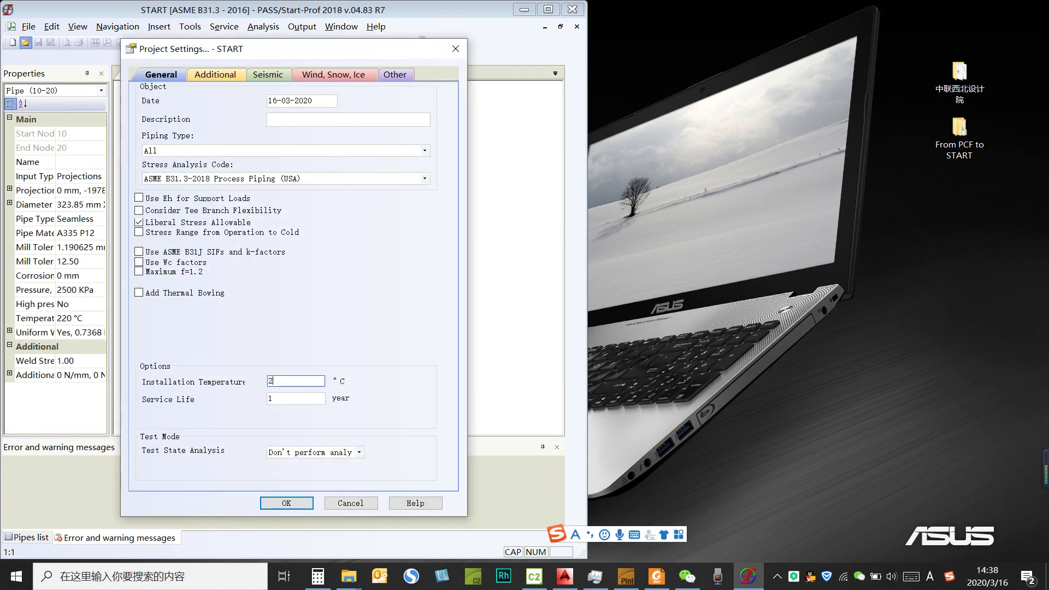
key("Tab")
type("2")
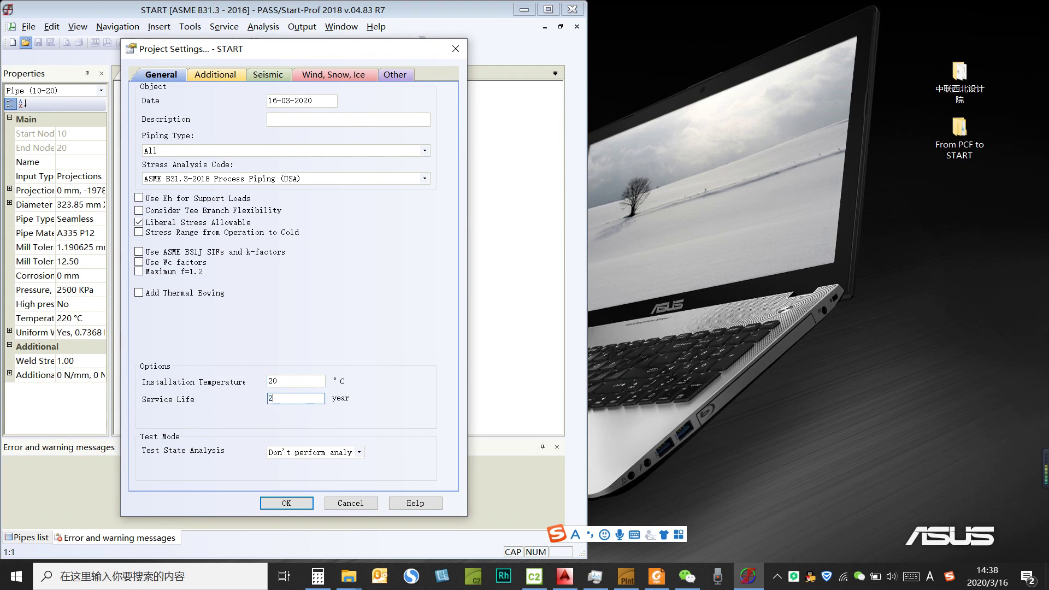
key("Tab")
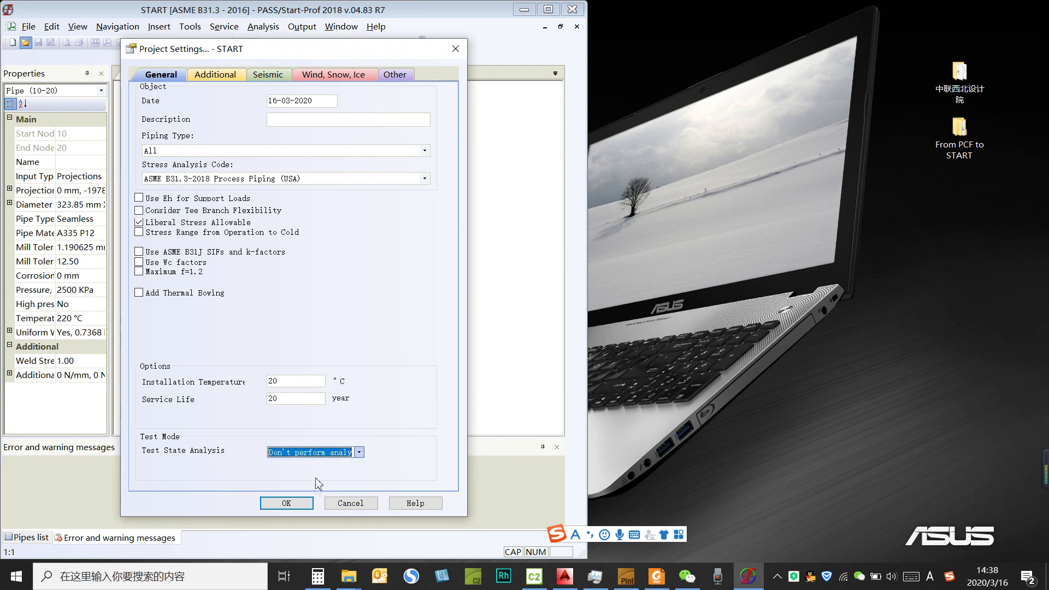
Set the test state analysis to Water with a test temperature of 20 °C and accept the project settings
left_click(318, 459)
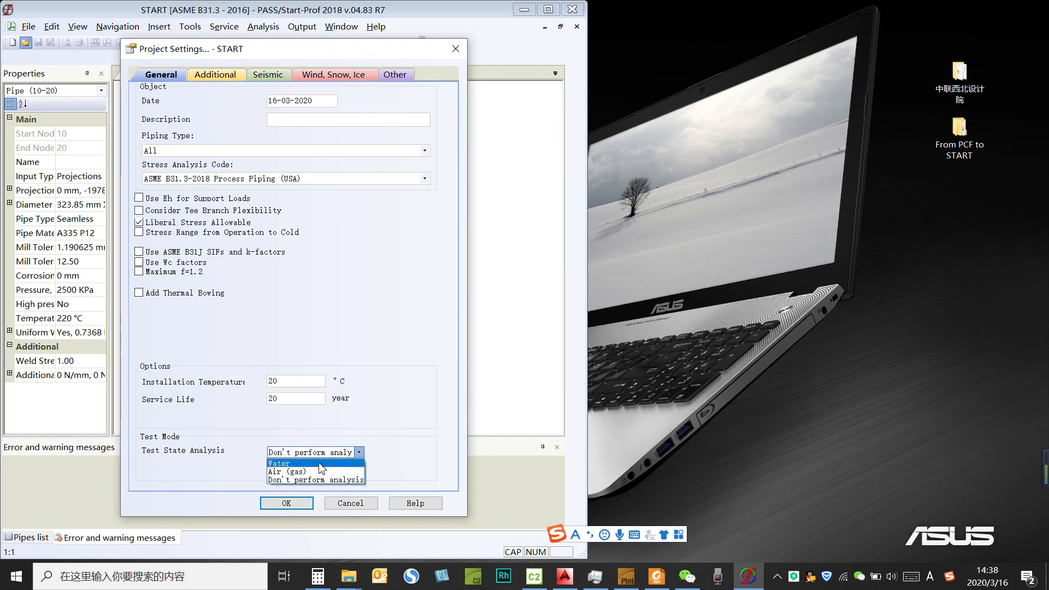
left_click(316, 468)
key("Tab")
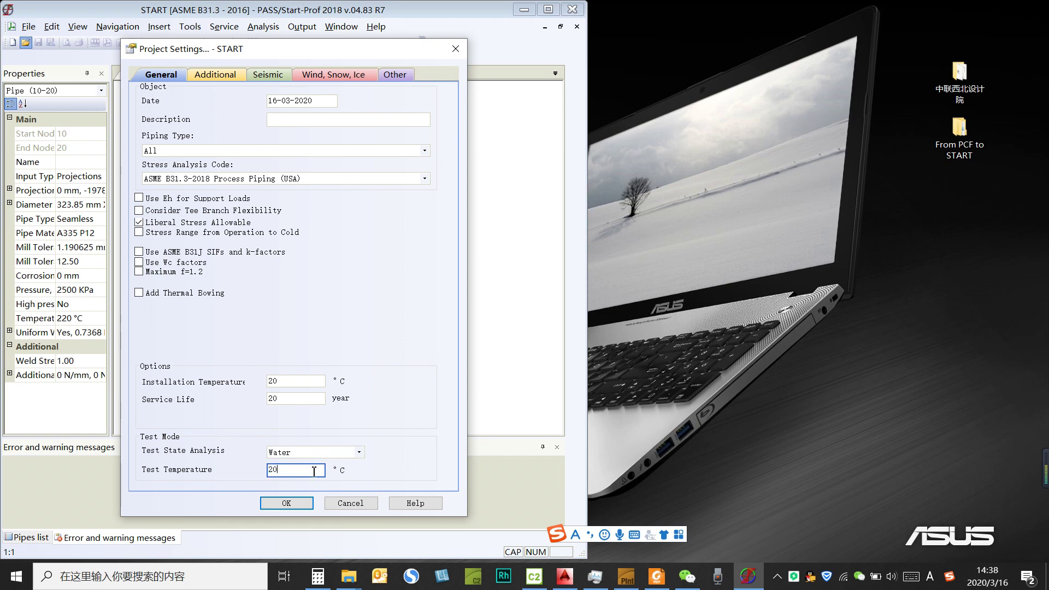
type("20")
key("Return")
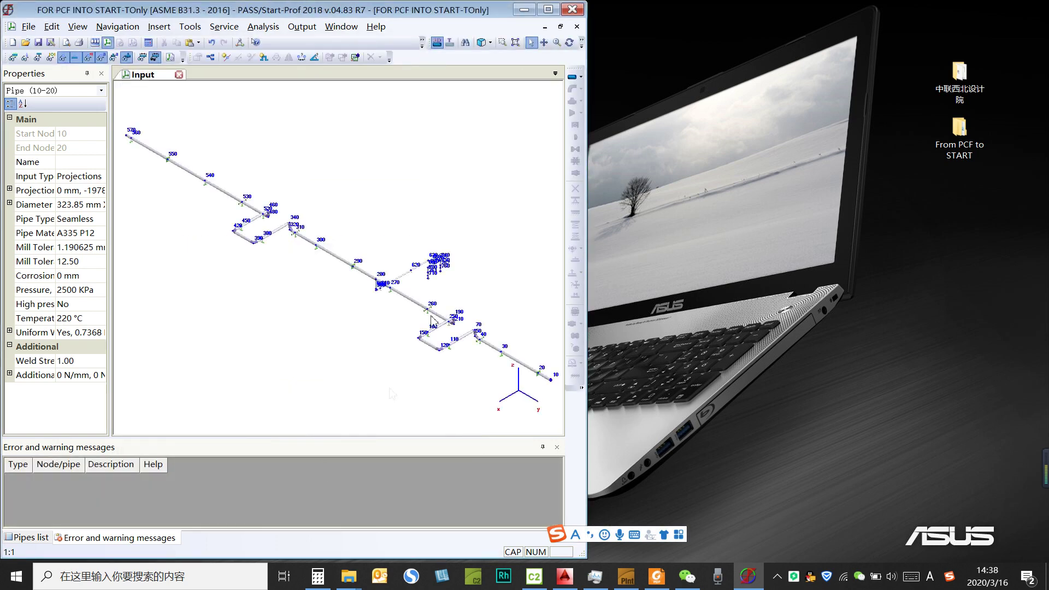
Show the CADWorx drawing beside the PASS/Start-Prof model in Isometric View Left and compare the pipeline's loops, branch and supports
left_click(628, 577)
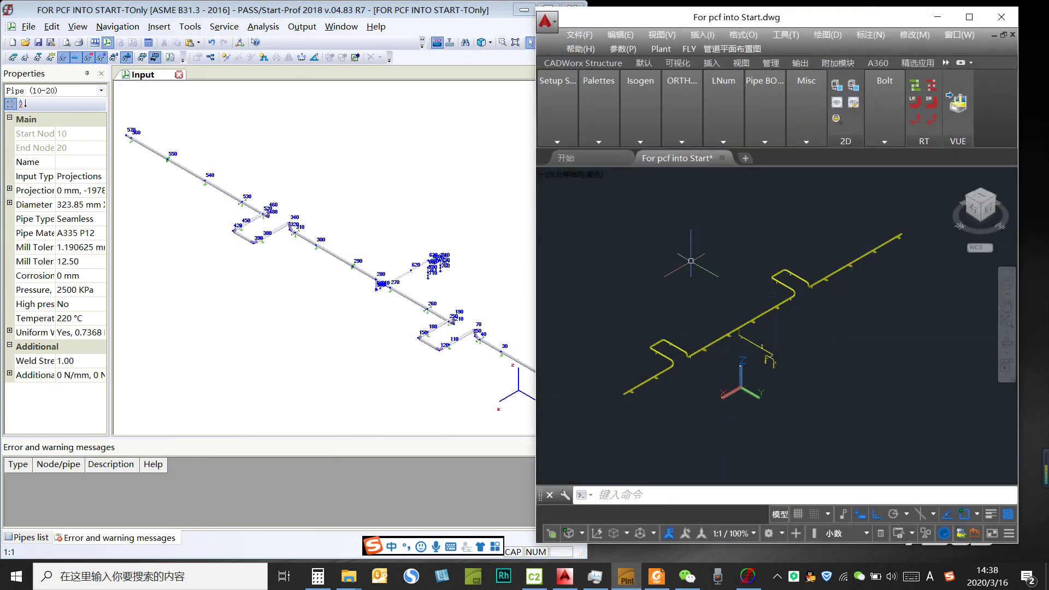
left_click(490, 43)
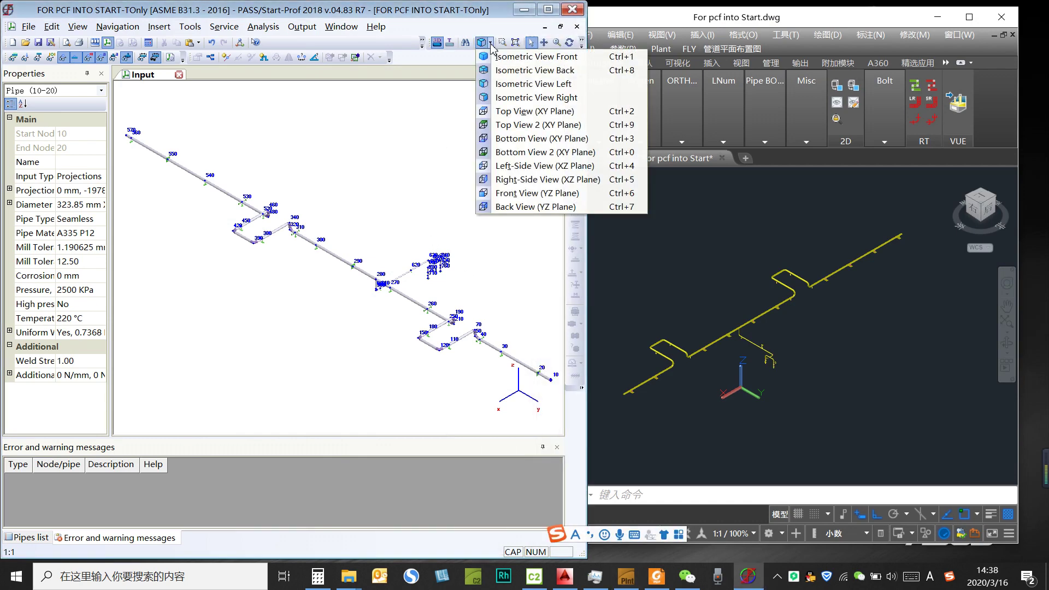
left_click(555, 84)
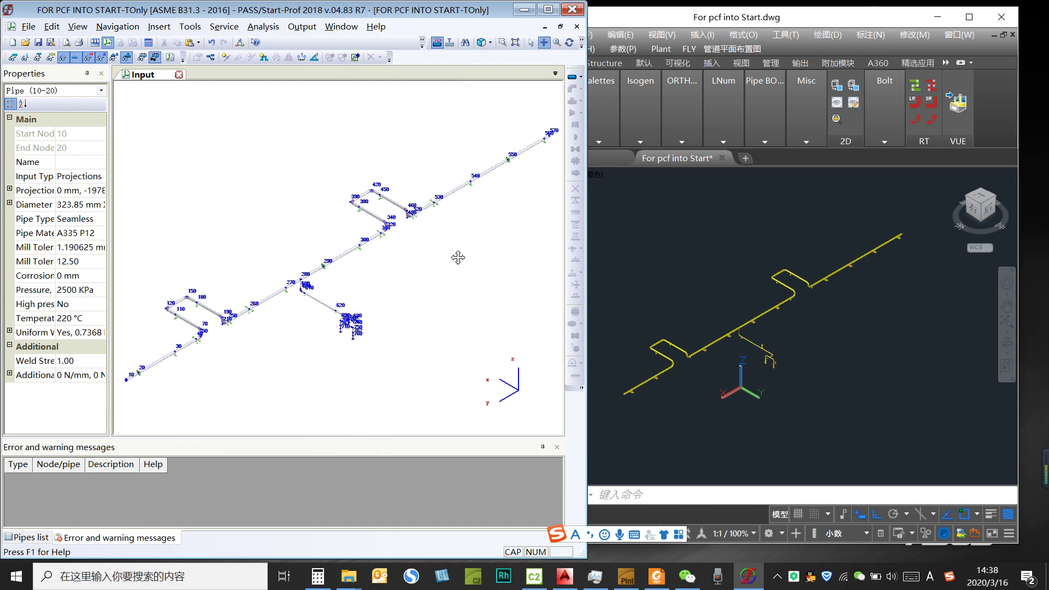
middle_click_drag(456, 267, 436, 275)
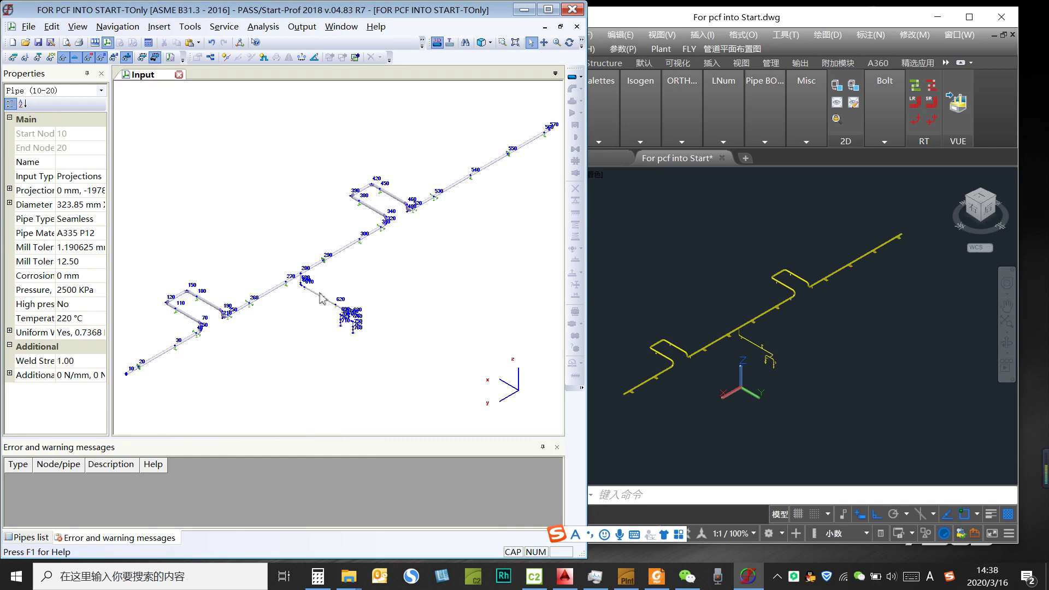
scroll(349, 315, "up", 5)
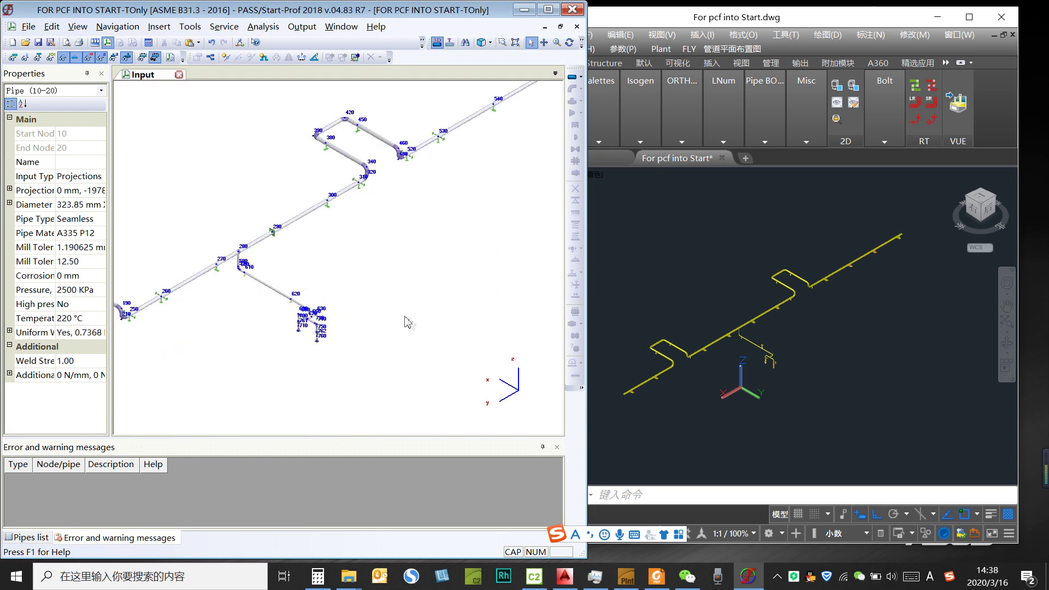
scroll(444, 286, "down", 5)
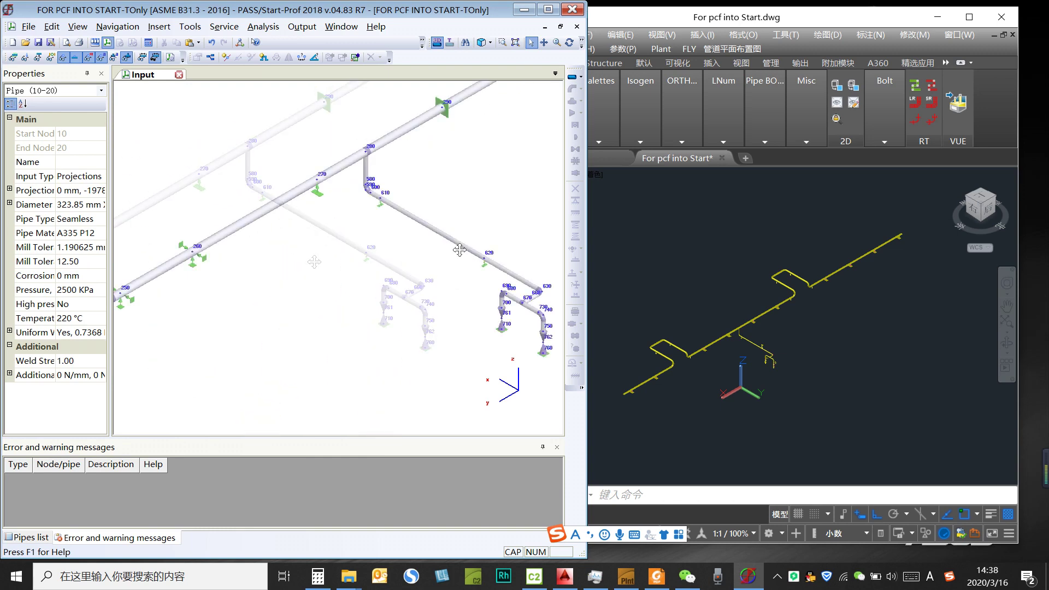
scroll(371, 286, "down", 2)
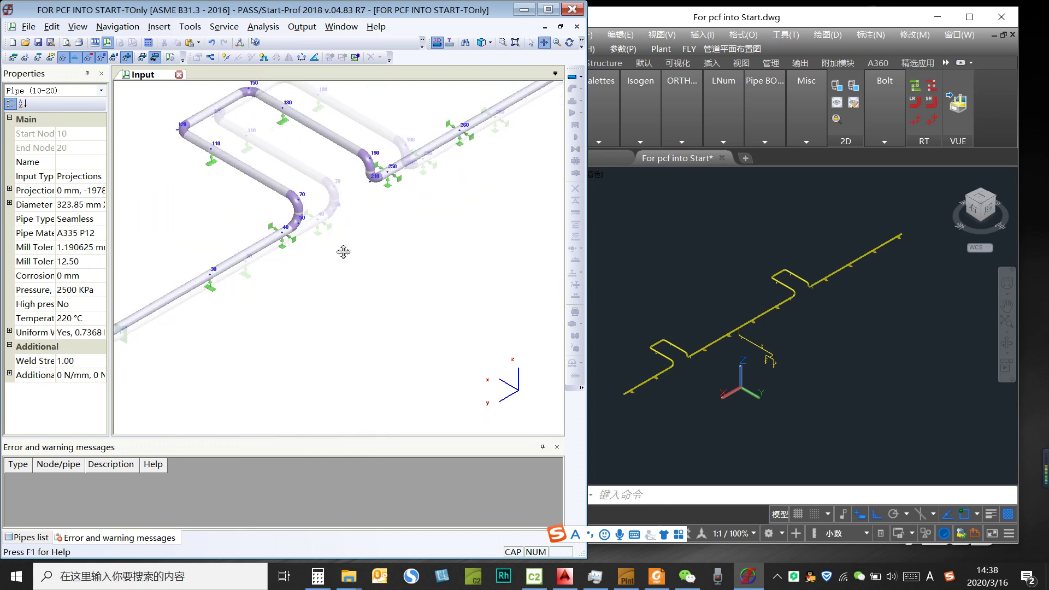
middle_click_drag(399, 234, 402, 241)
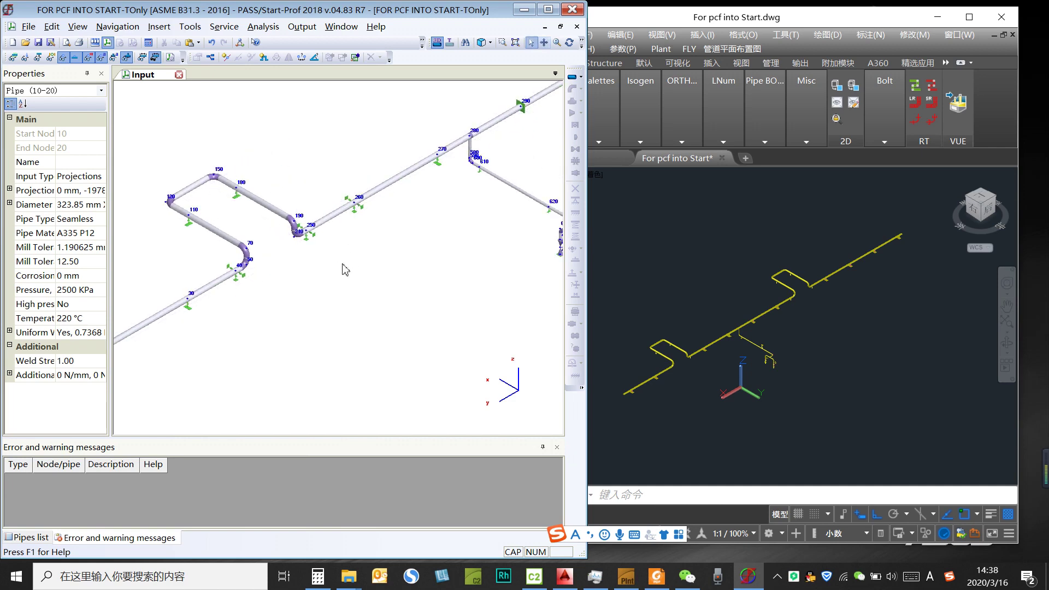